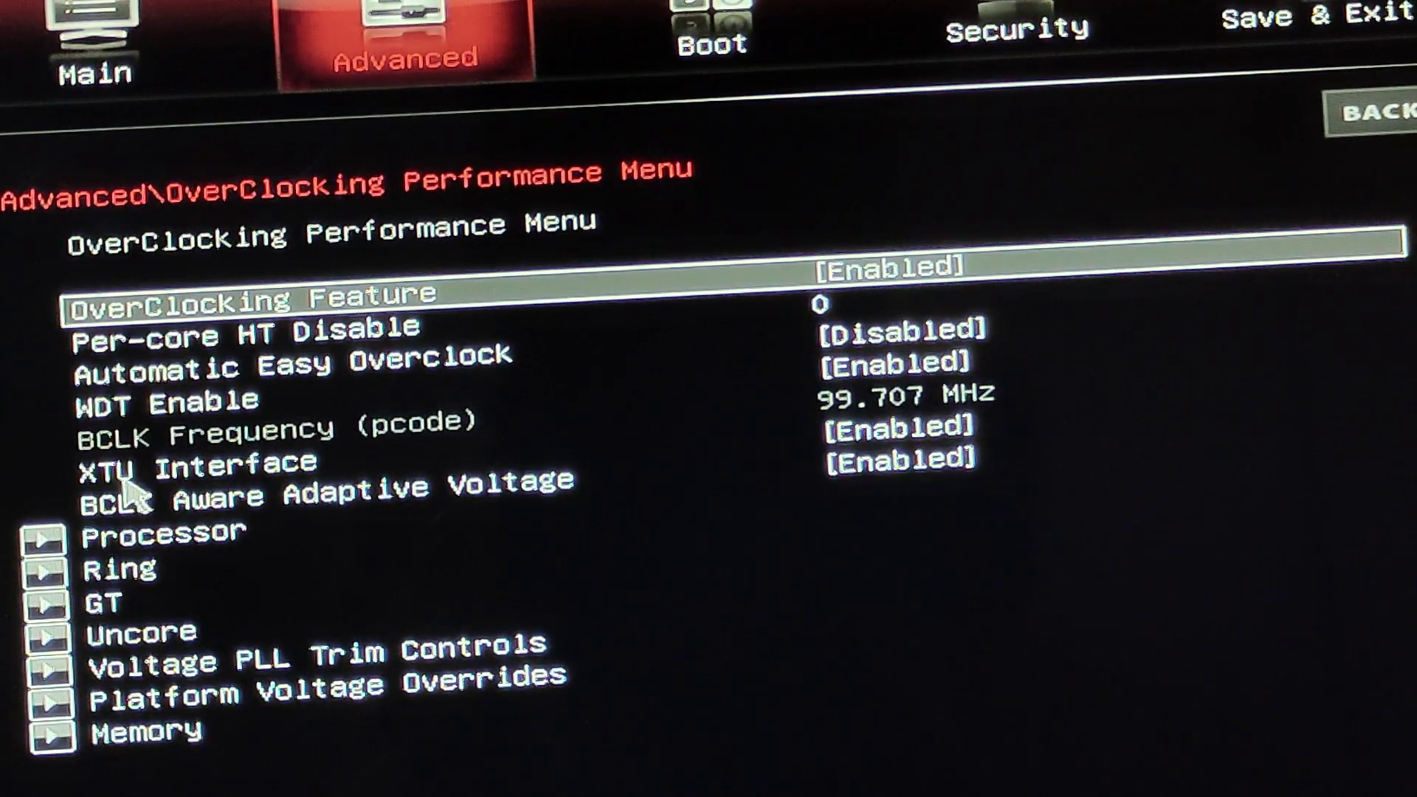
Select the XTU Interface setting in the overclocking menu, keep it Enabled, and save the BIOS changes with a reset.
left_click(145, 489)
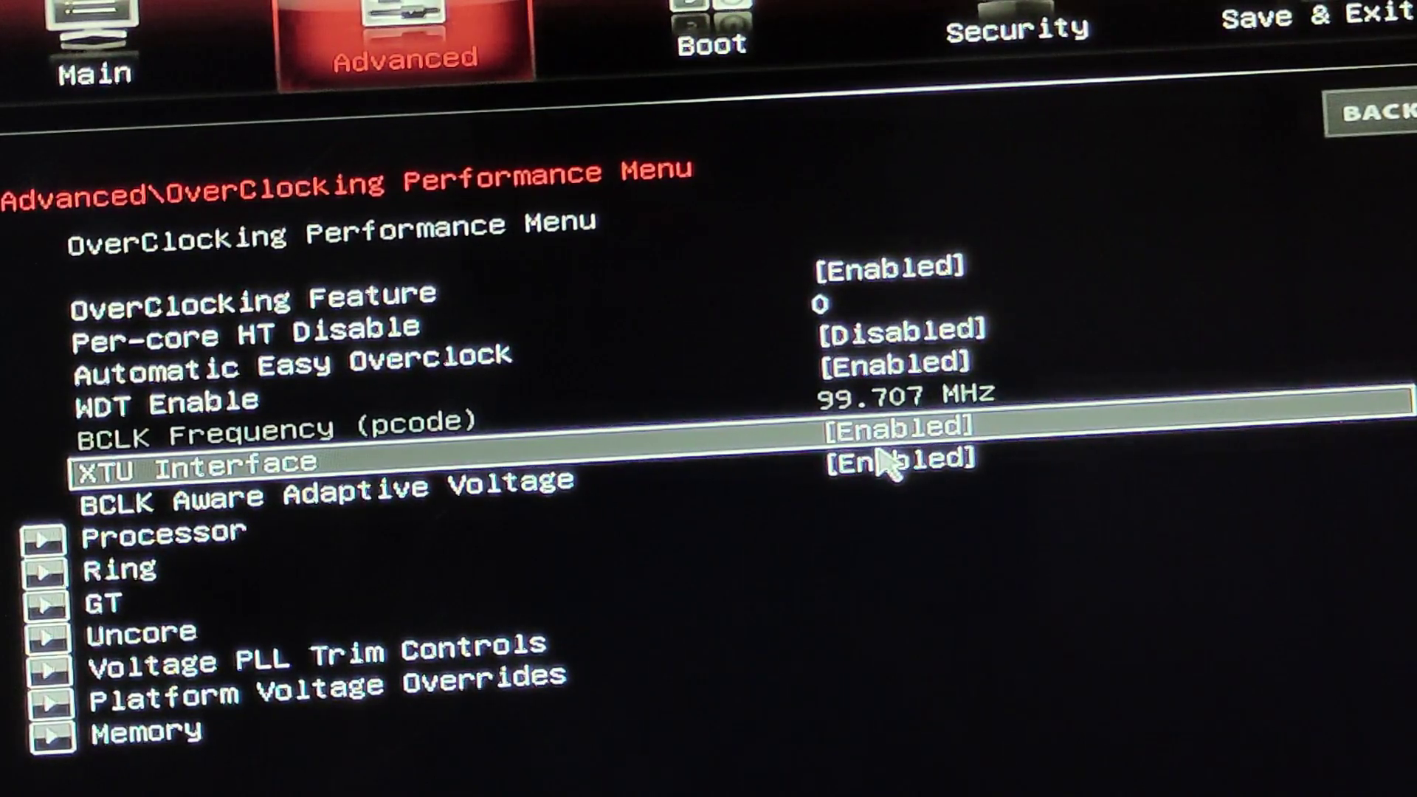
left_click(1300, 5)
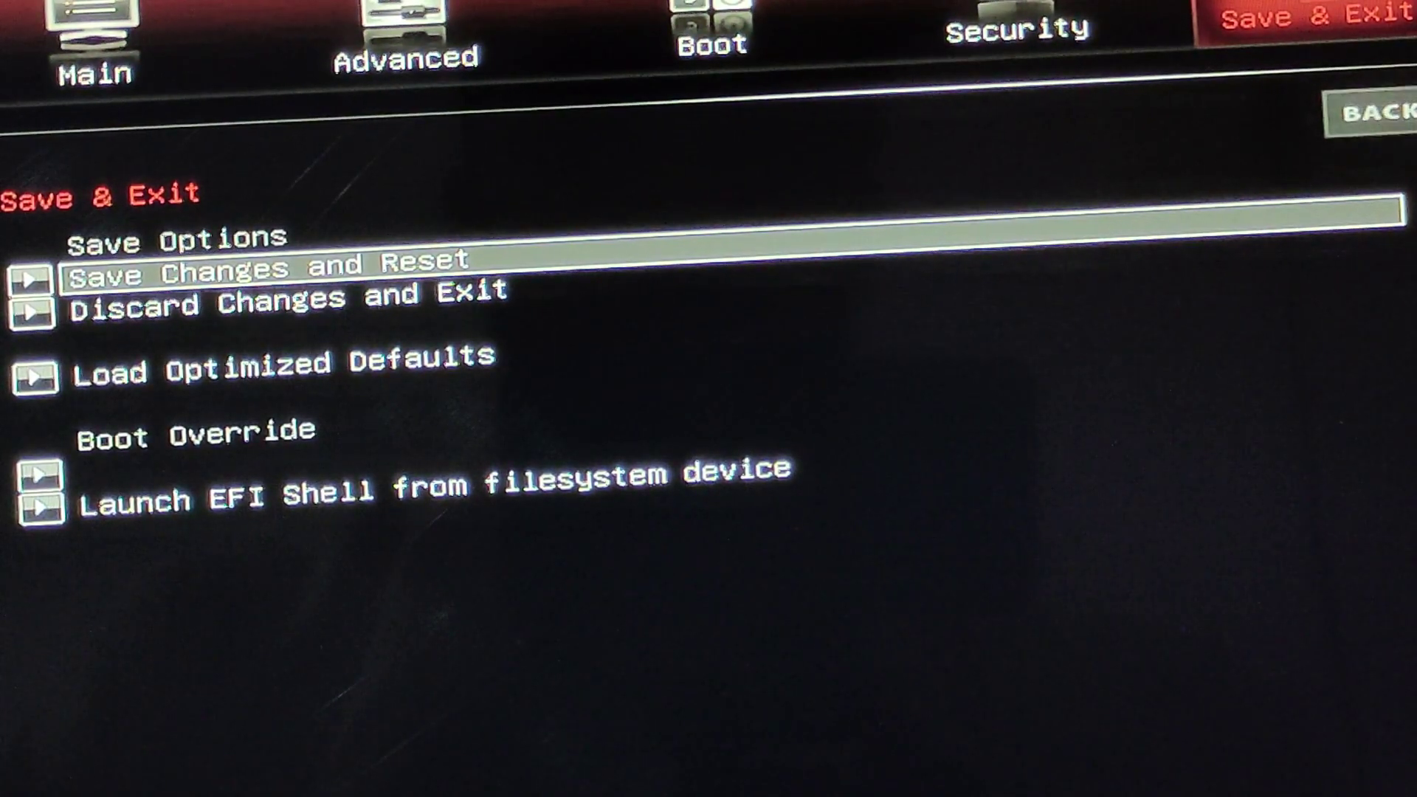
key("Return")
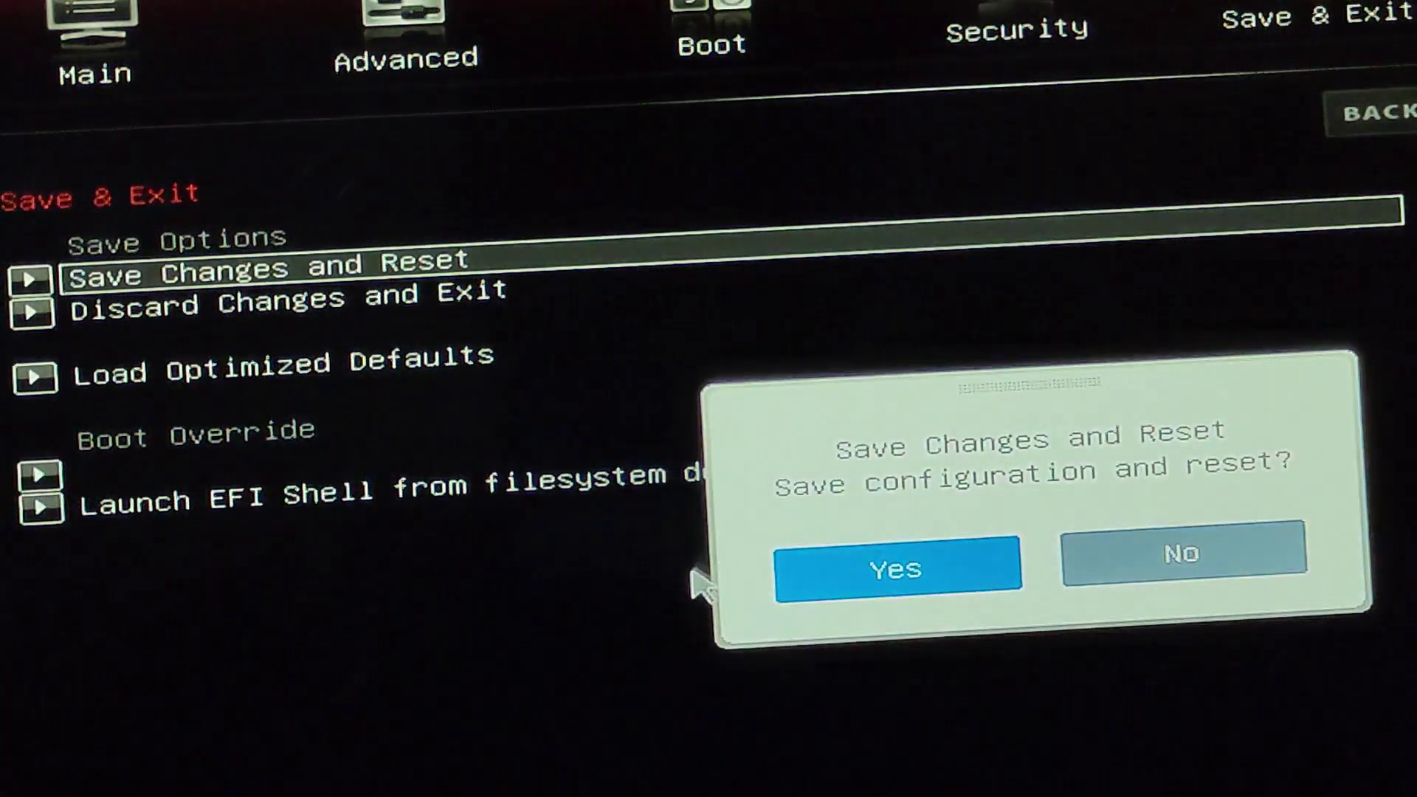
left_click(849, 572)
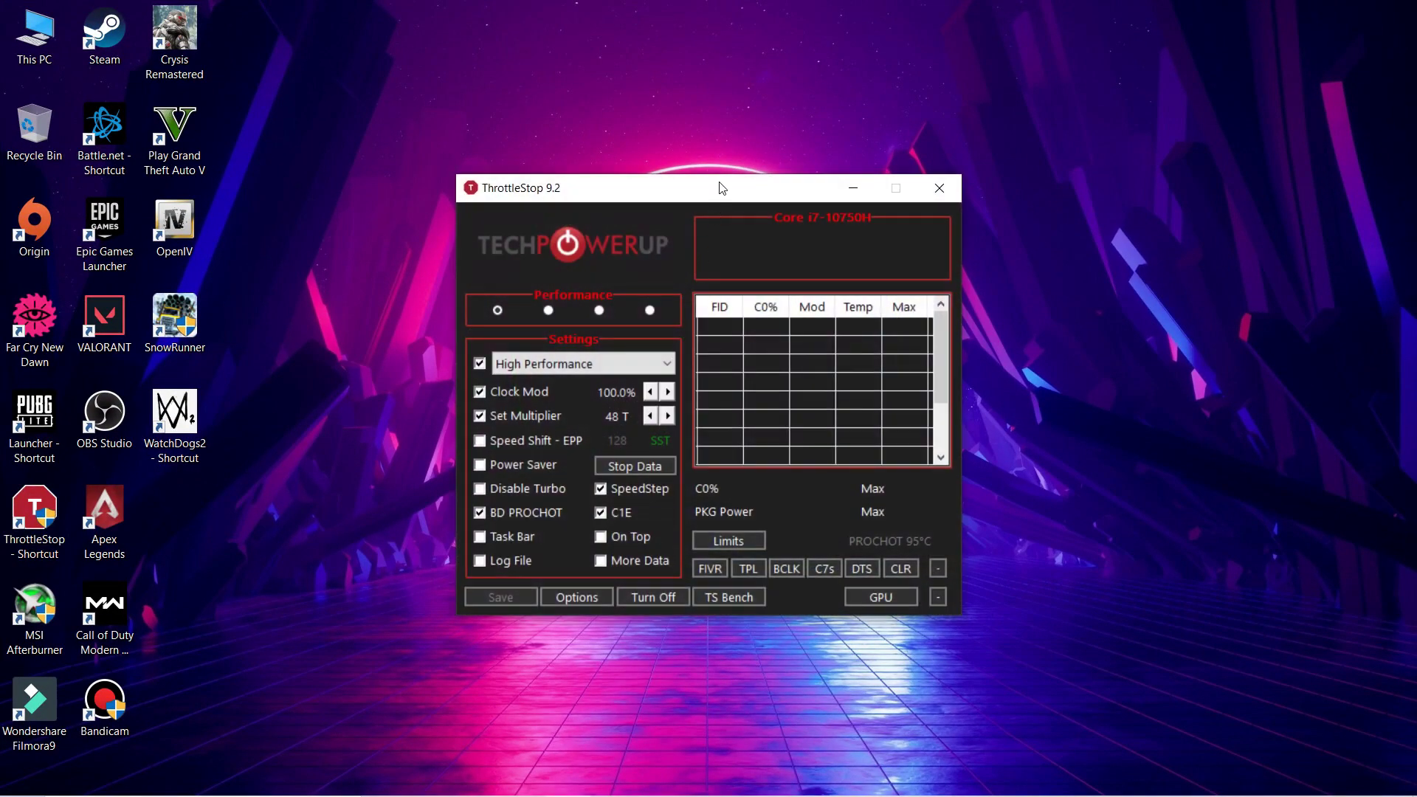
In ThrottleStop, keep Clock Mod enabled, try a Set Multiplier value of 50 T and return it to 48 T.
left_click_drag(738, 166, 722, 150)
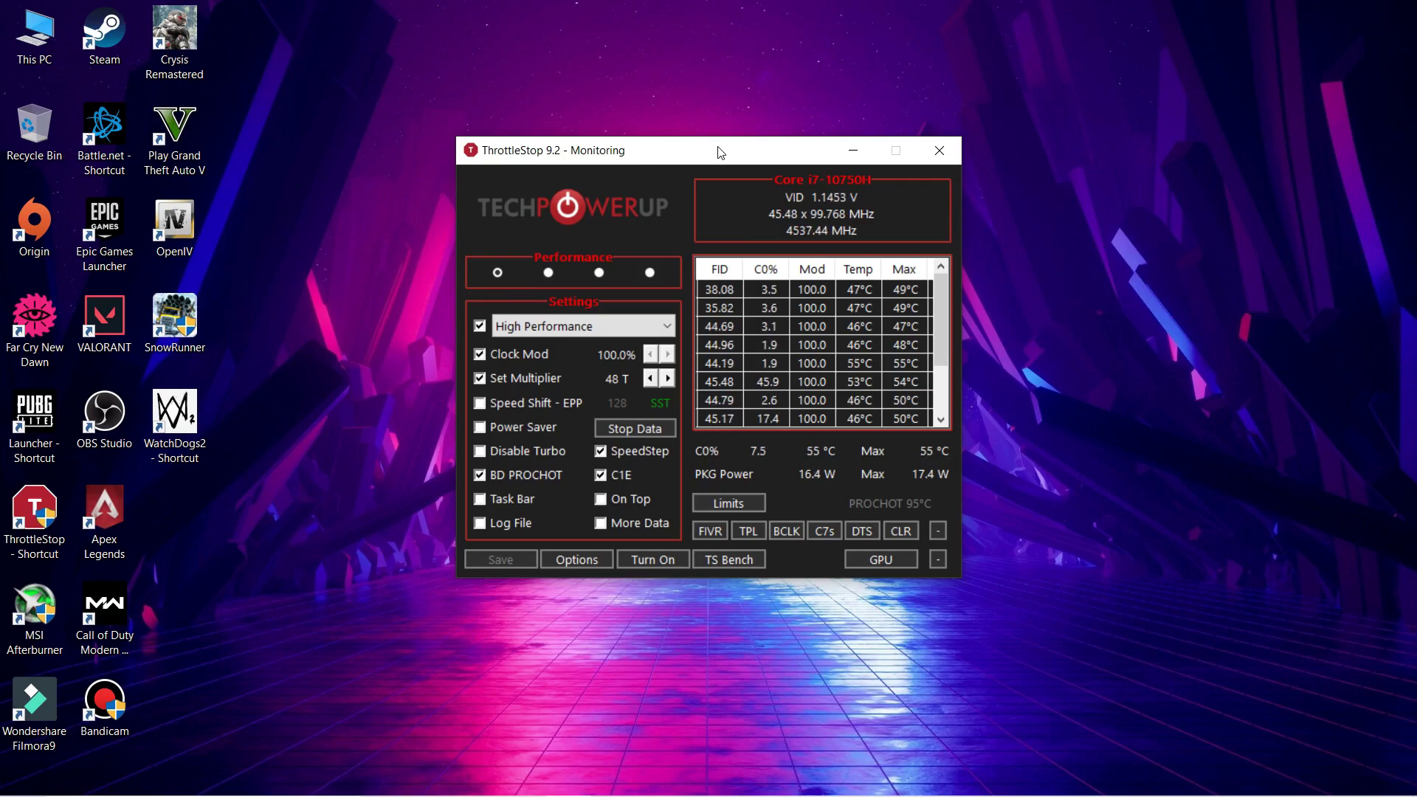
left_click_drag(724, 152, 709, 127)
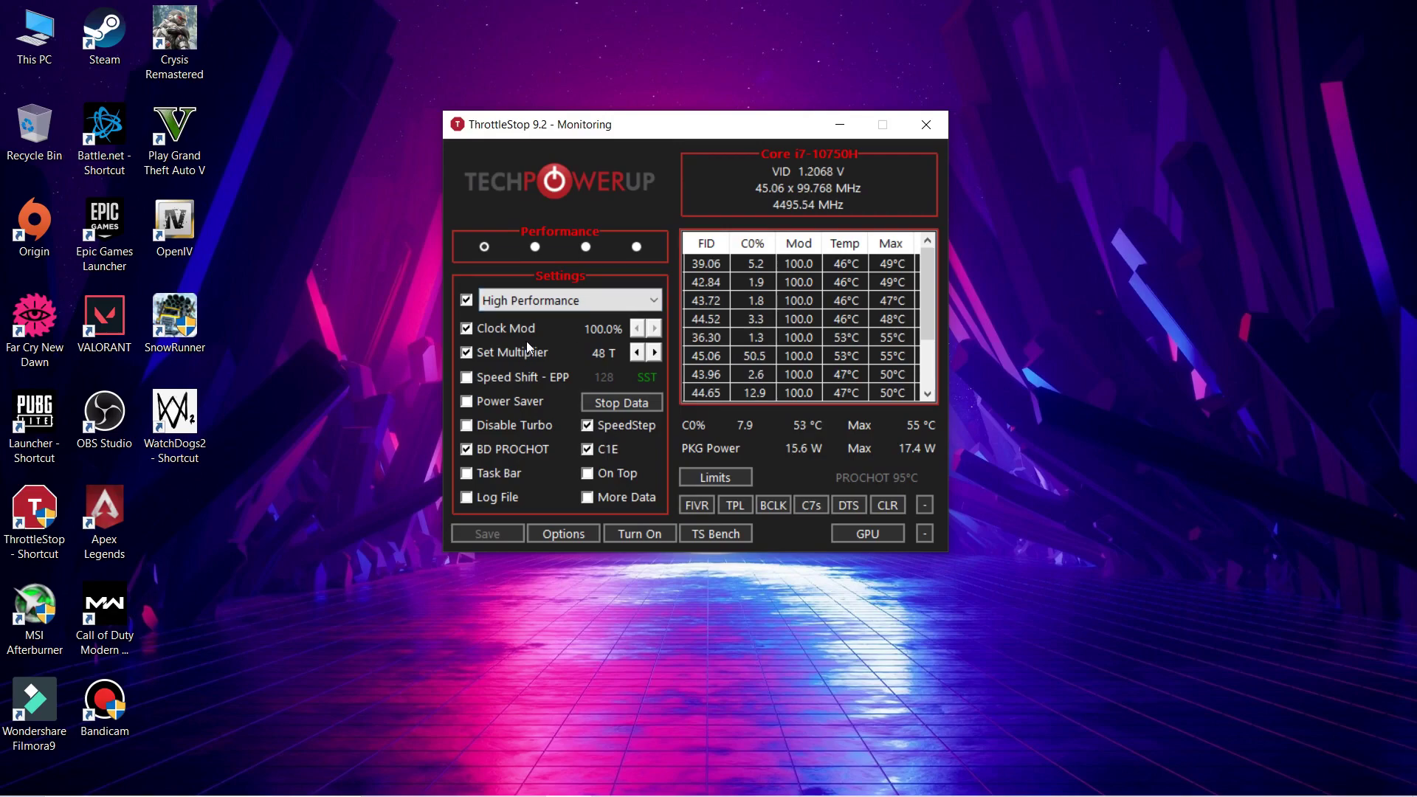
left_click(470, 334)
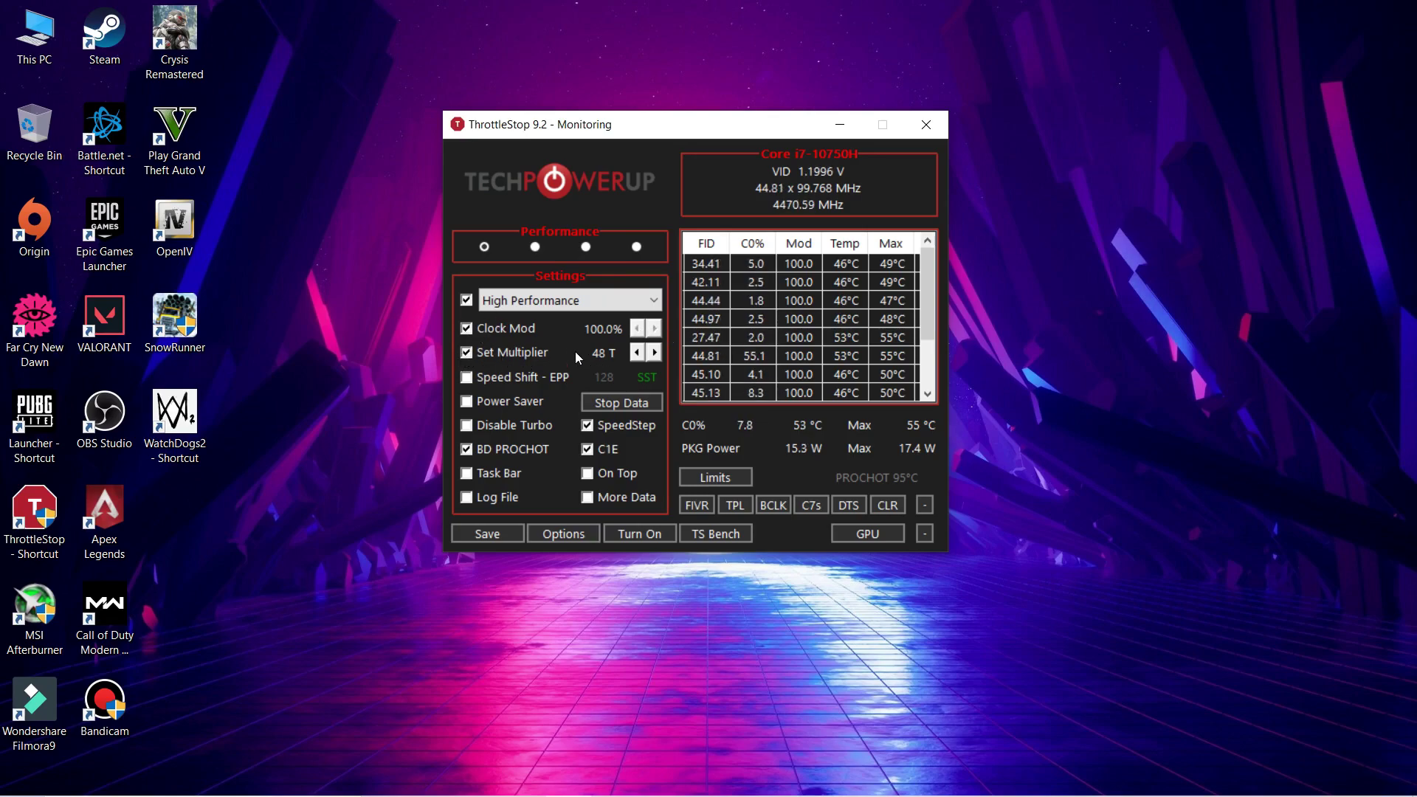
left_click(654, 352)
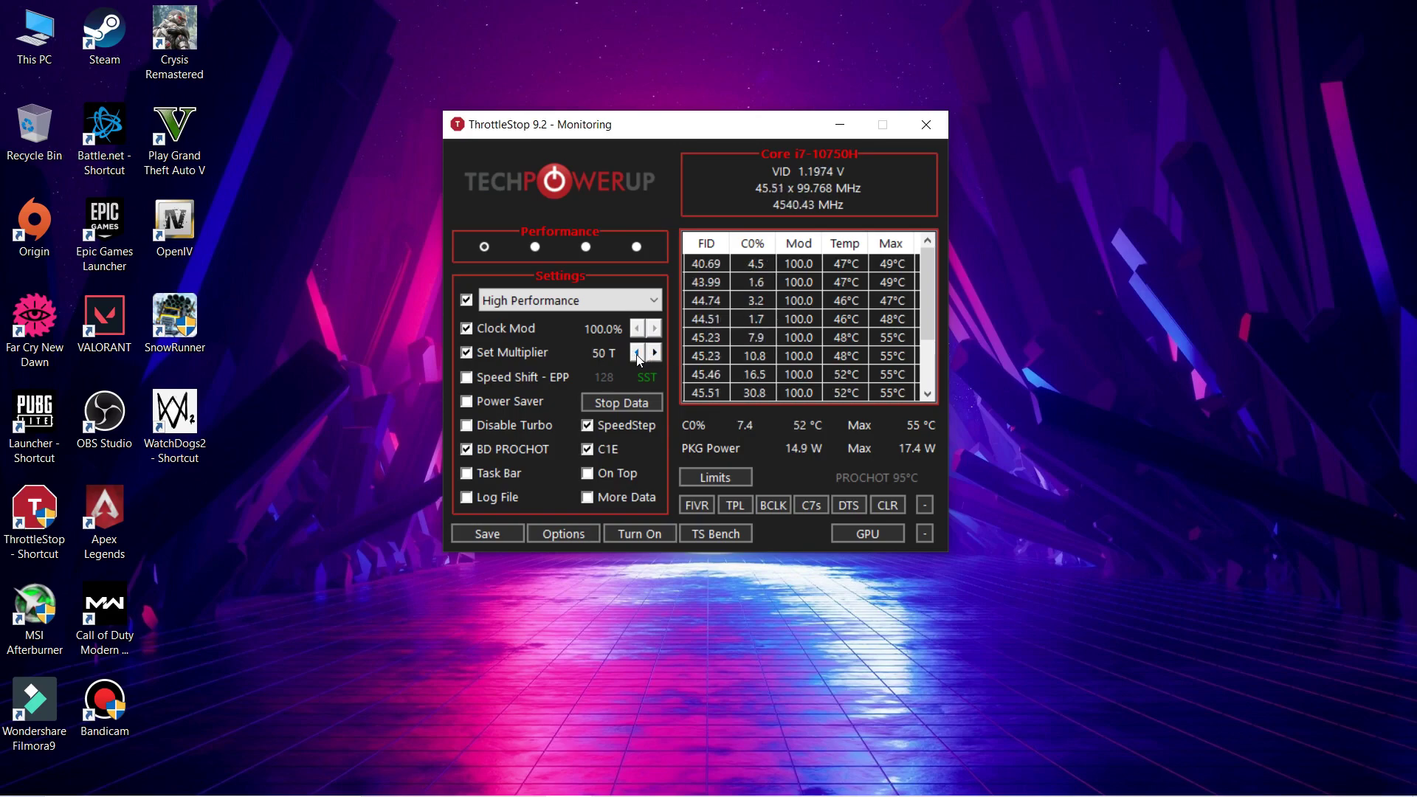
double_click(637, 354)
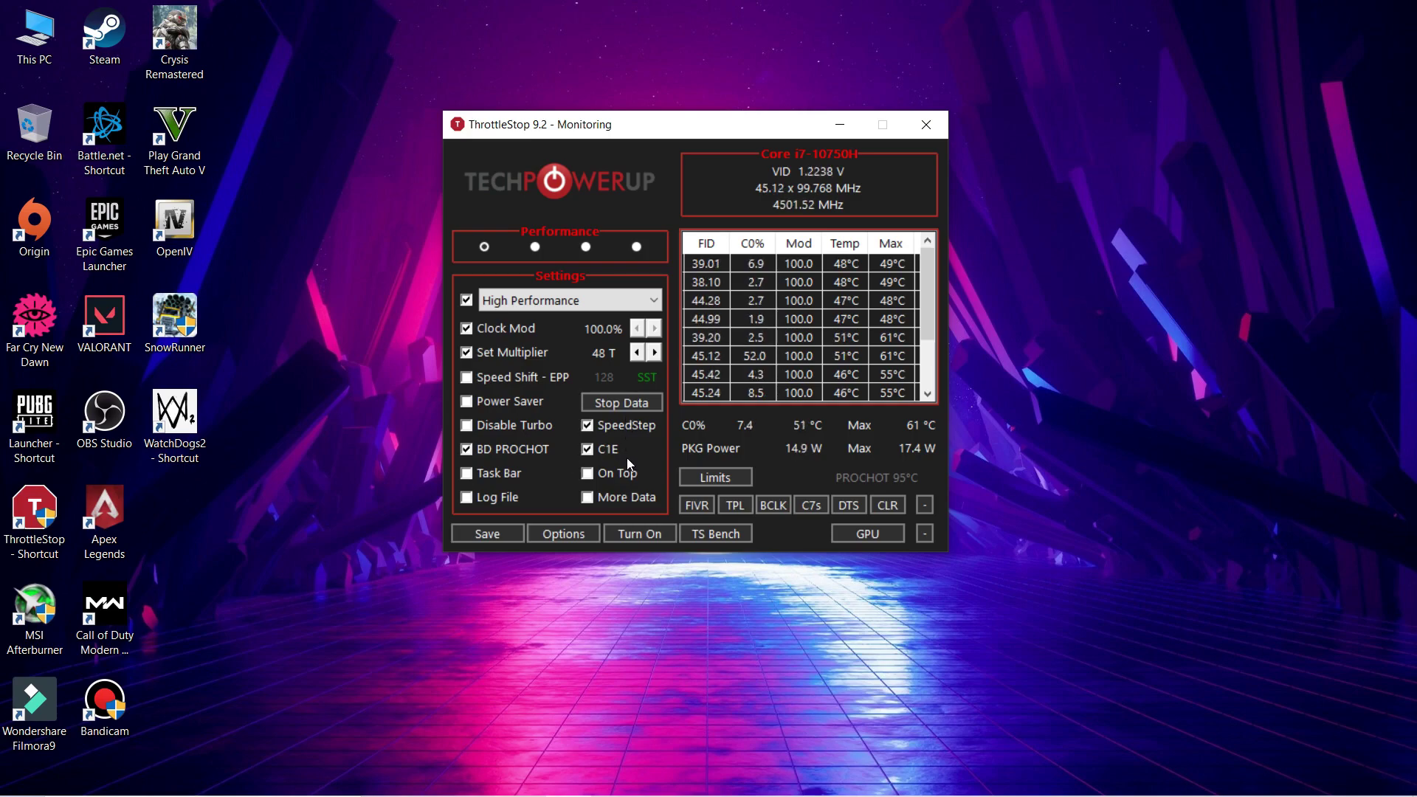
Open the Turbo FIVR Control settings and select CPU Core with Unlock Adjustable Voltage enabled.
left_click(694, 506)
left_click_drag(714, 26, 733, 53)
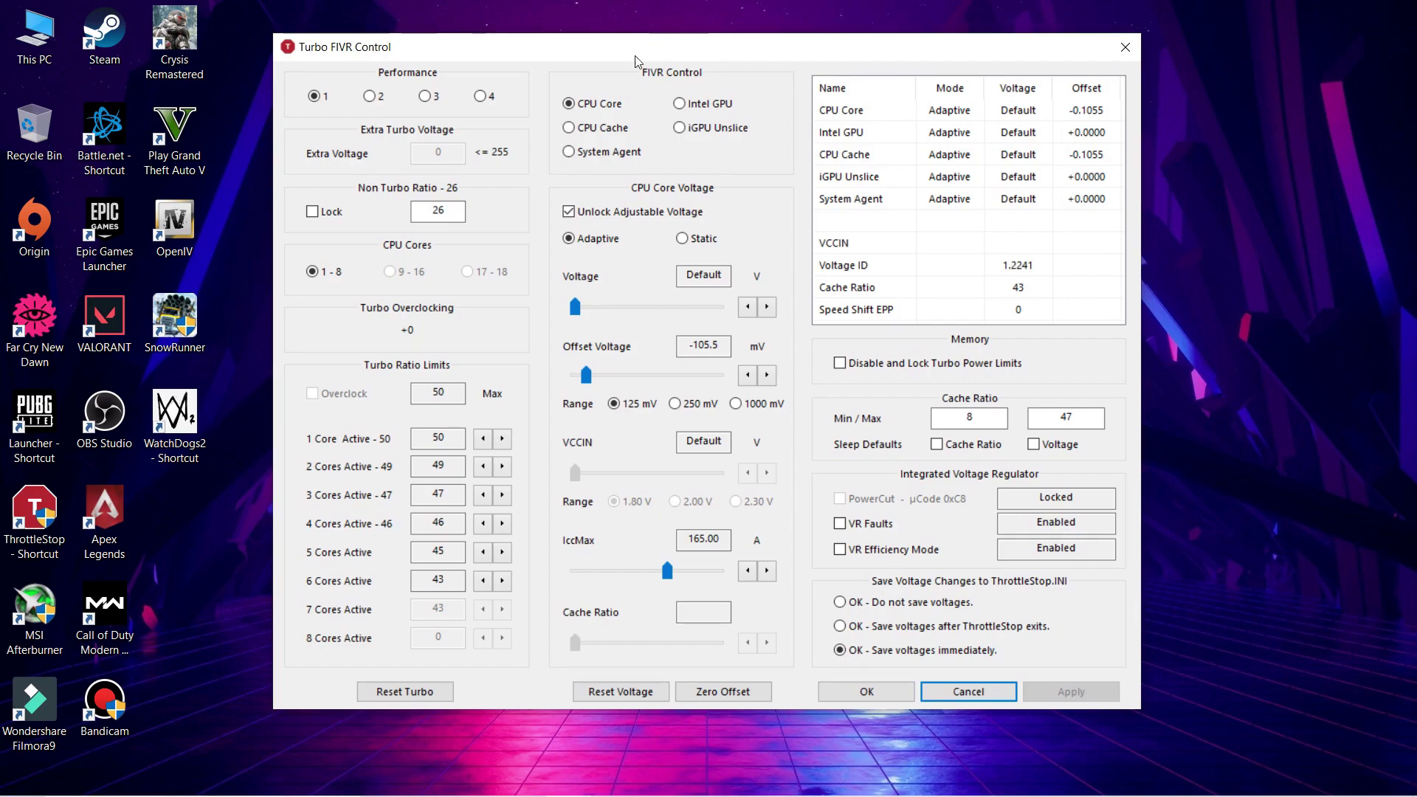
left_click(574, 105)
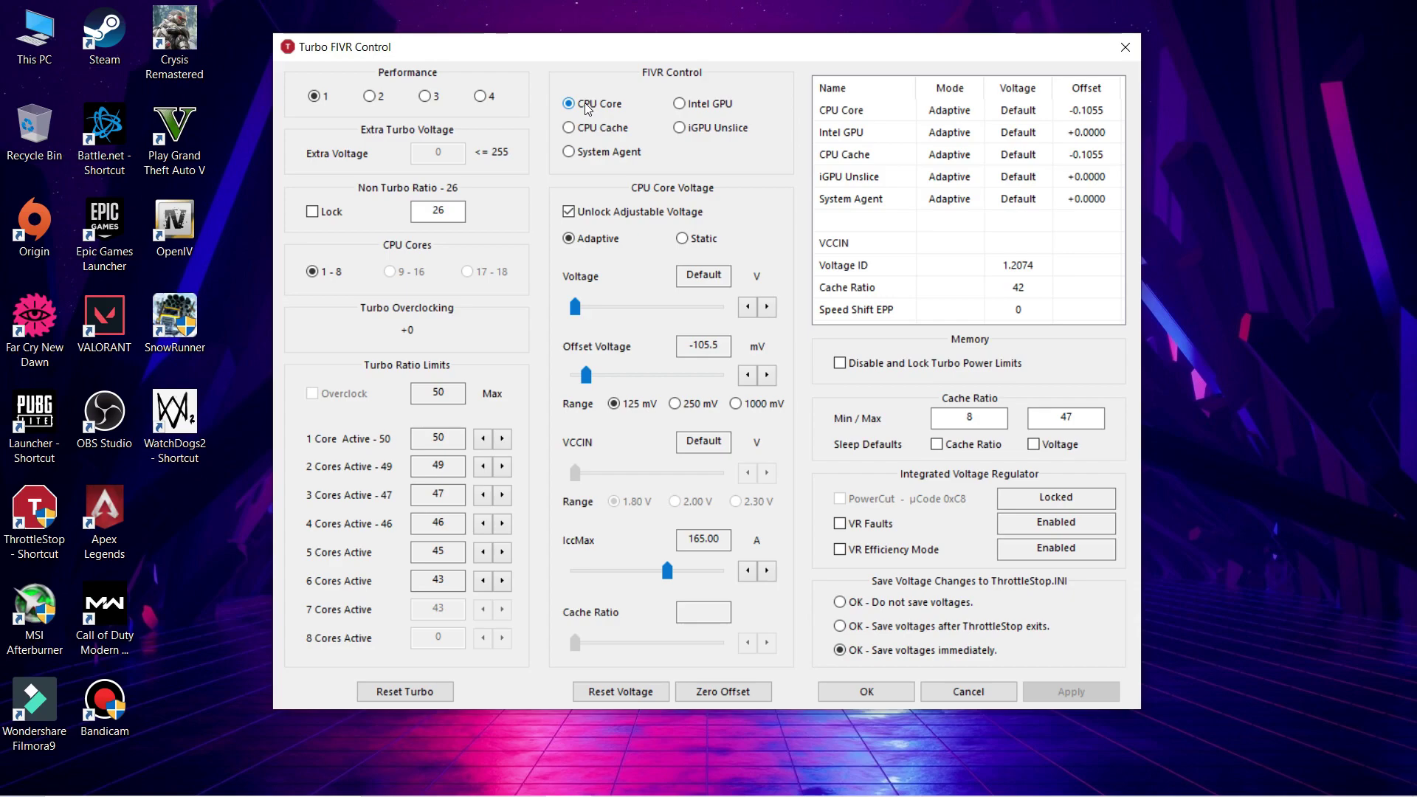
left_click(568, 211)
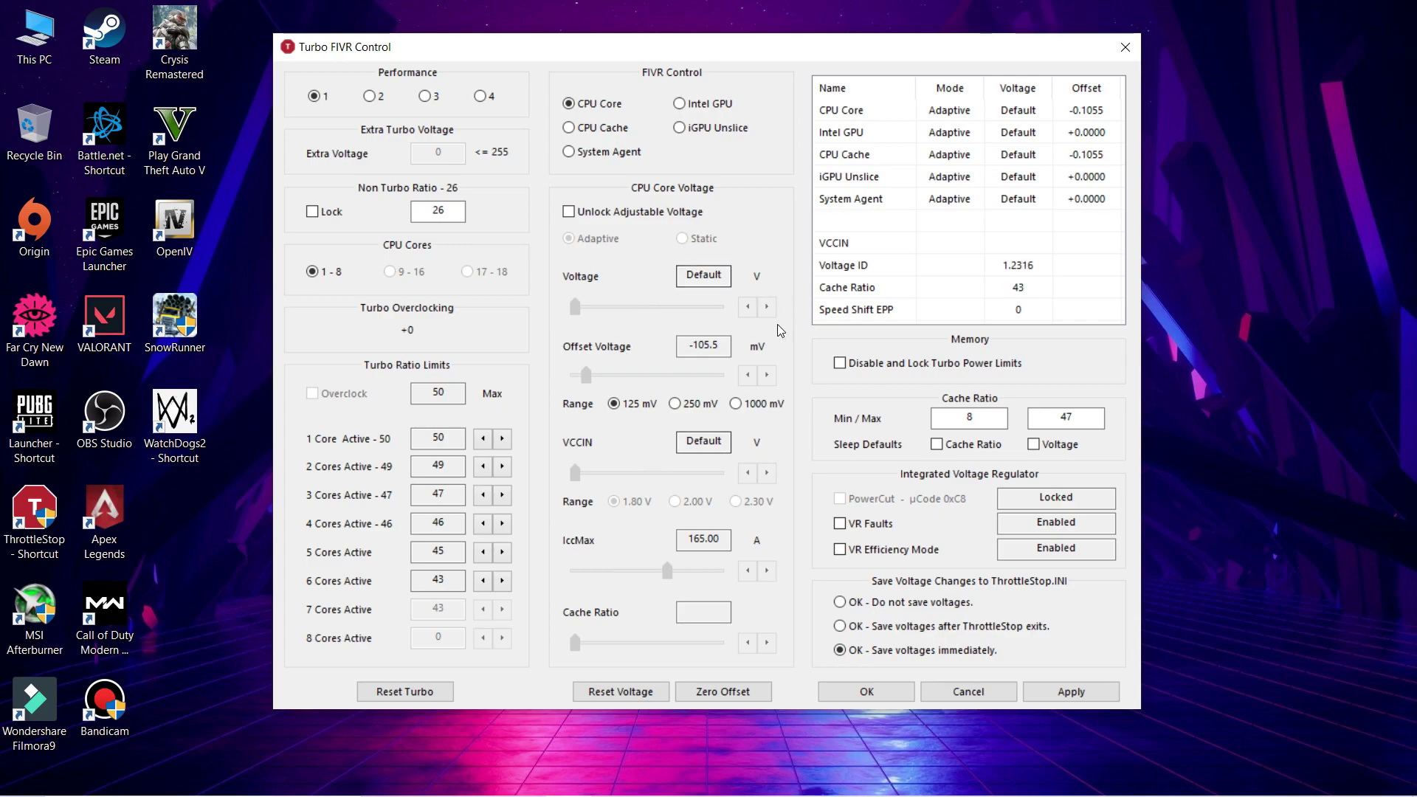
left_click(569, 213)
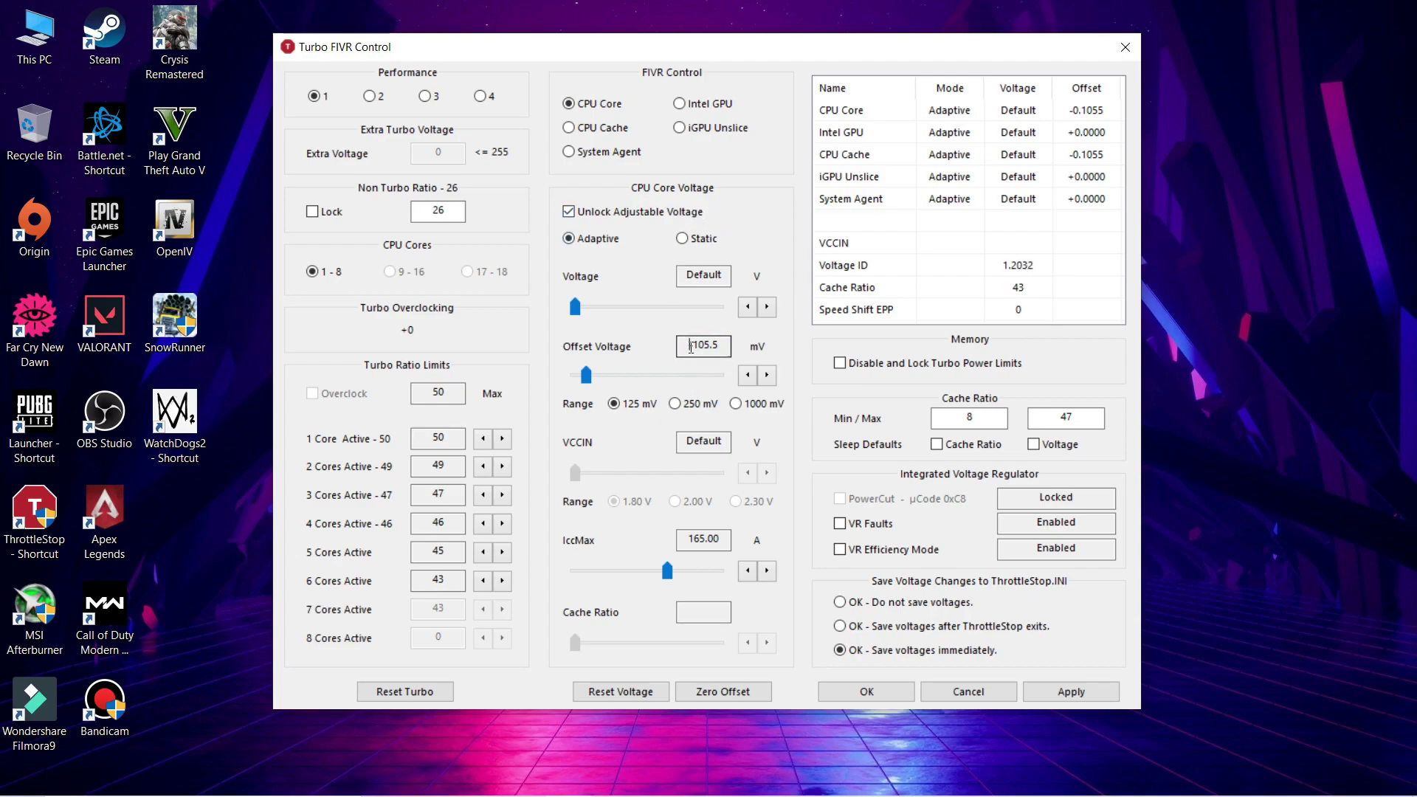
Step the CPU Core offset voltage down and back up to -105.5 mV.
left_click_drag(688, 344, 725, 344)
left_click(747, 376)
left_click(766, 375)
left_click_drag(723, 346, 694, 347)
left_click(748, 376)
left_click(767, 377)
left_click(712, 344)
Select CPU Cache with Unlock Adjustable Voltage enabled, and apply the FIVR voltage settings and close them.
left_click(613, 129)
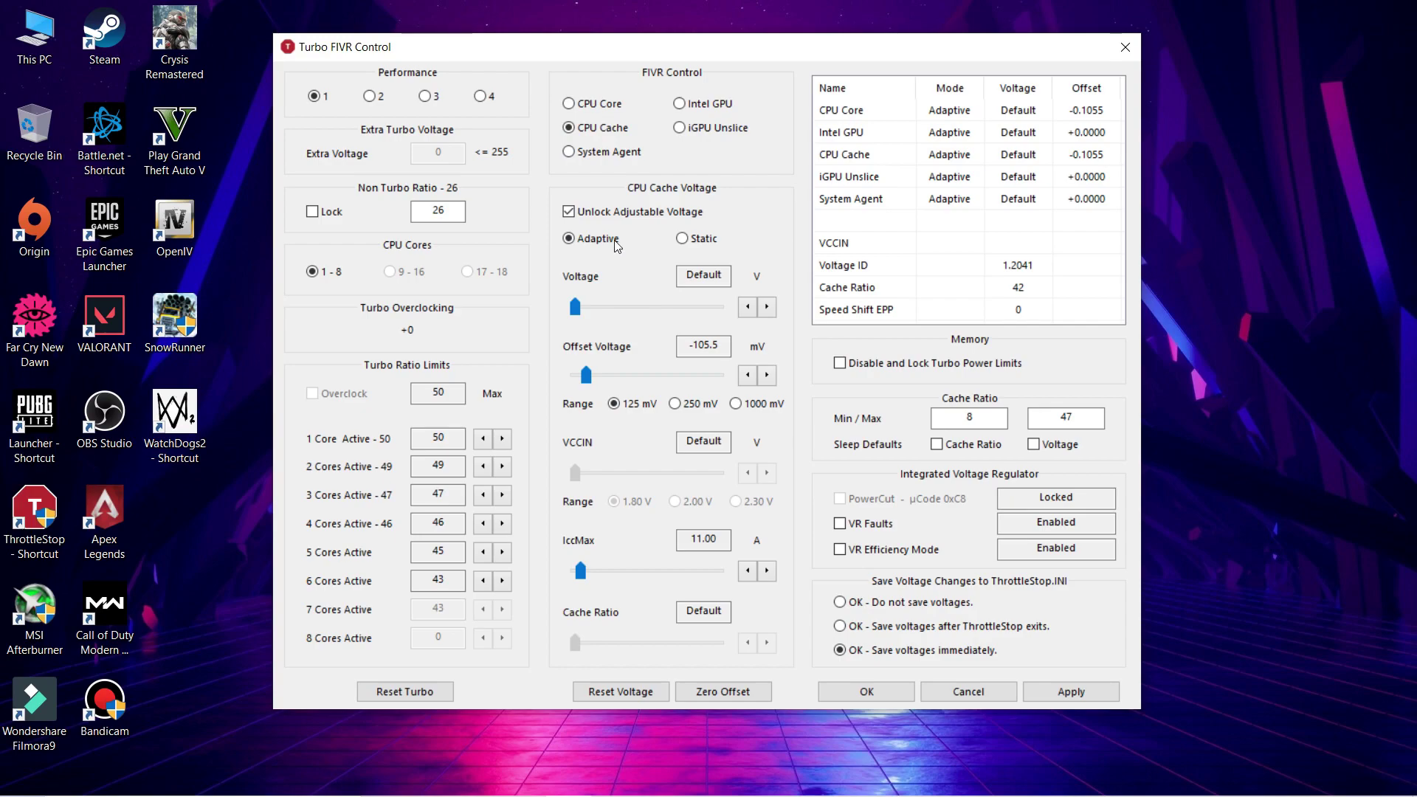
left_click(559, 214)
left_click(559, 214)
left_click(1100, 692)
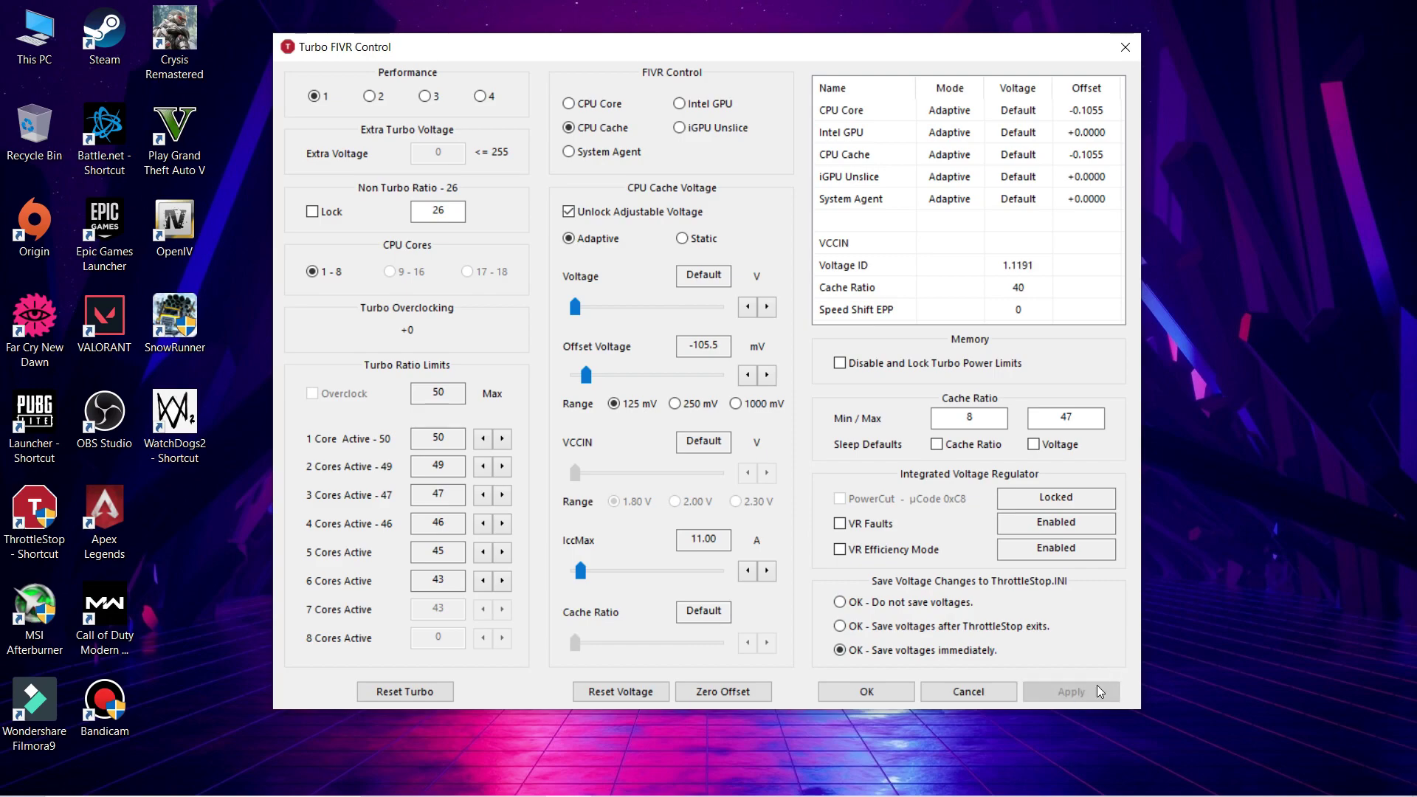
left_click(878, 692)
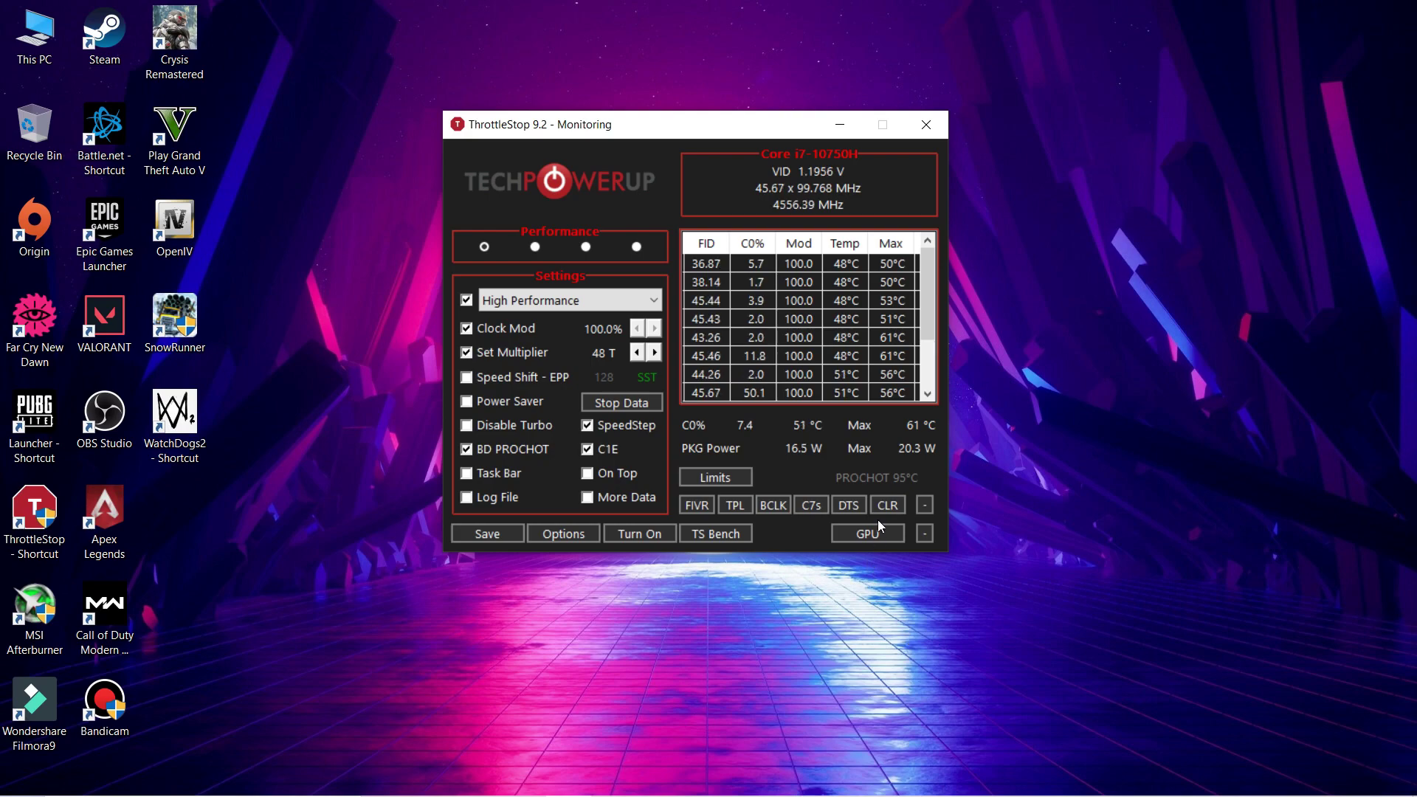
left_click_drag(724, 125, 726, 136)
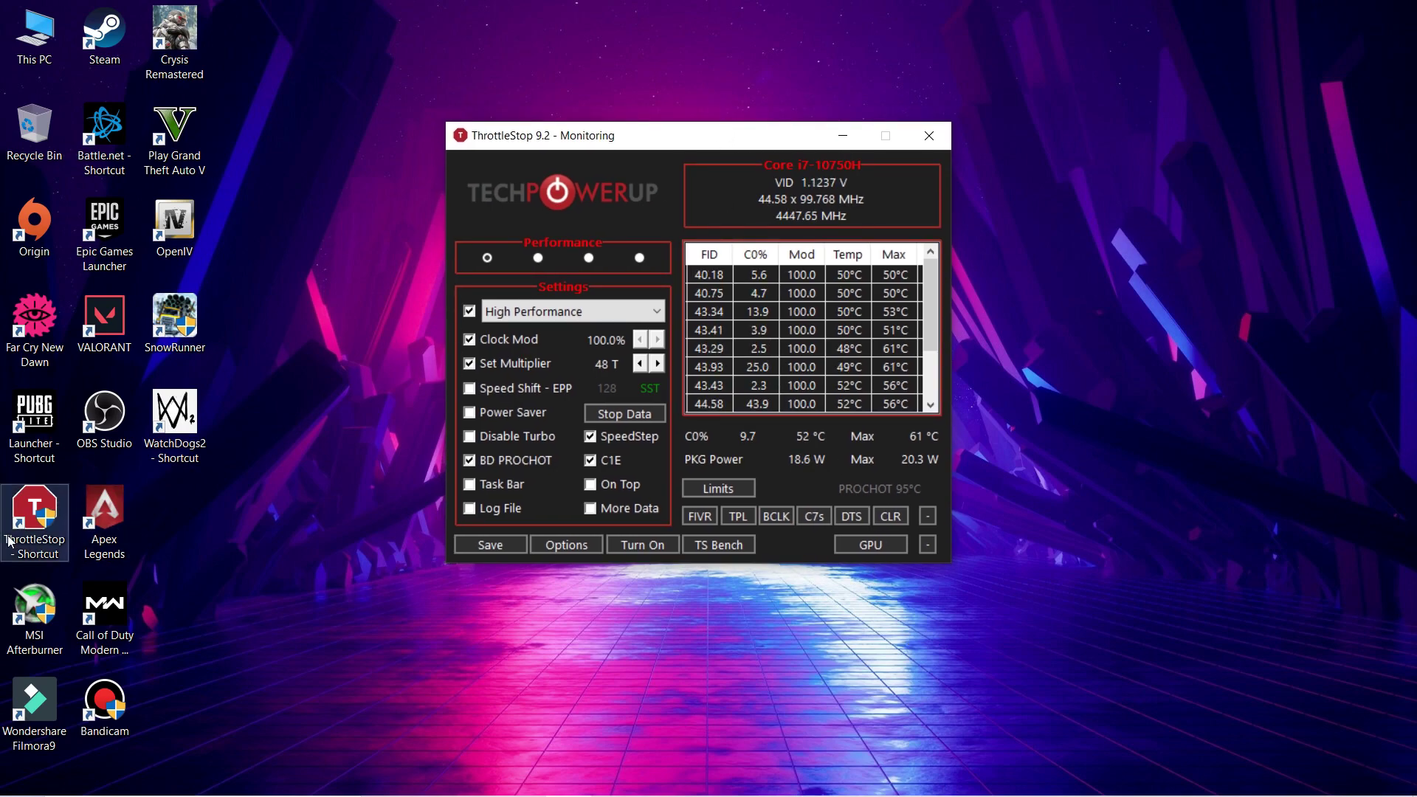
left_click(843, 135)
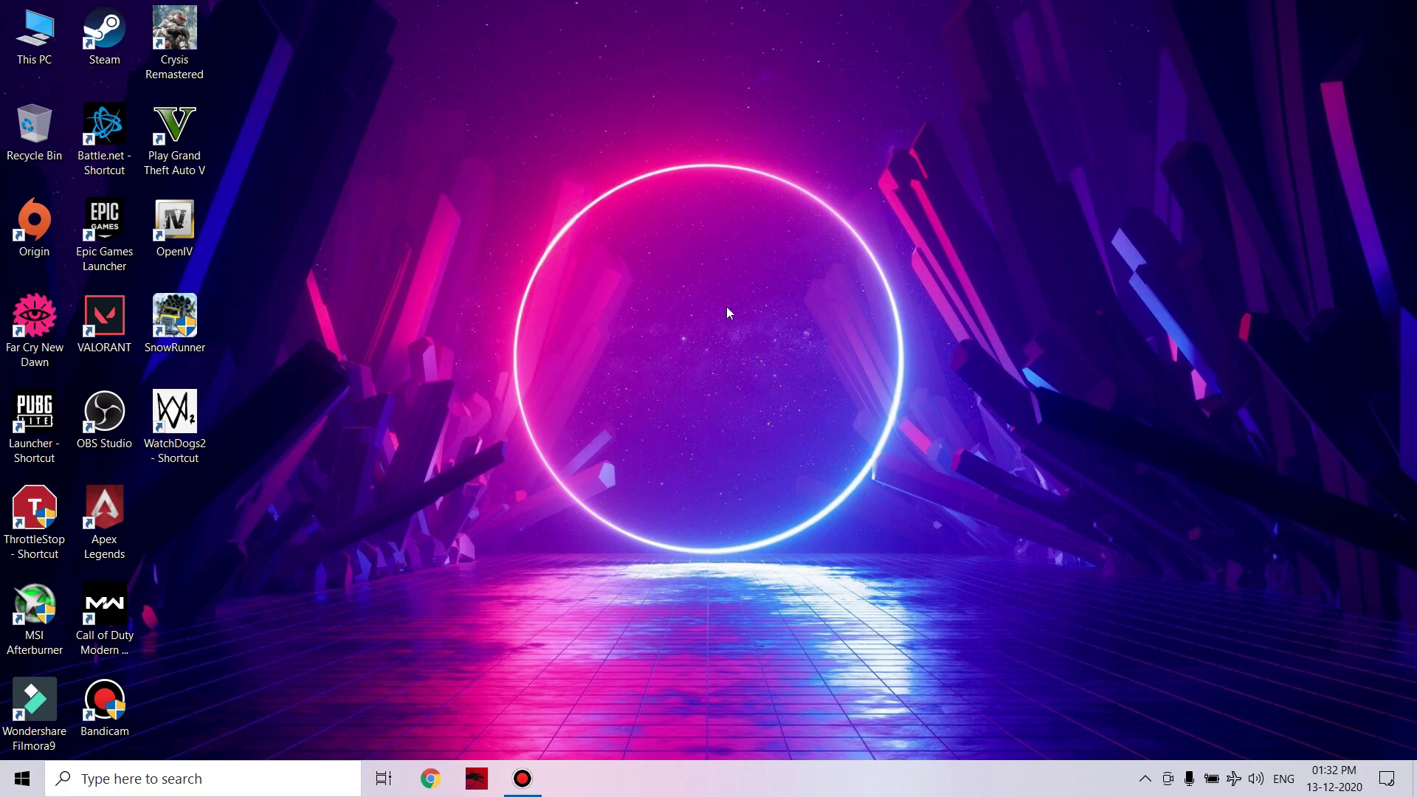
right_click(669, 249)
left_click(701, 302)
key("alt+Tab")
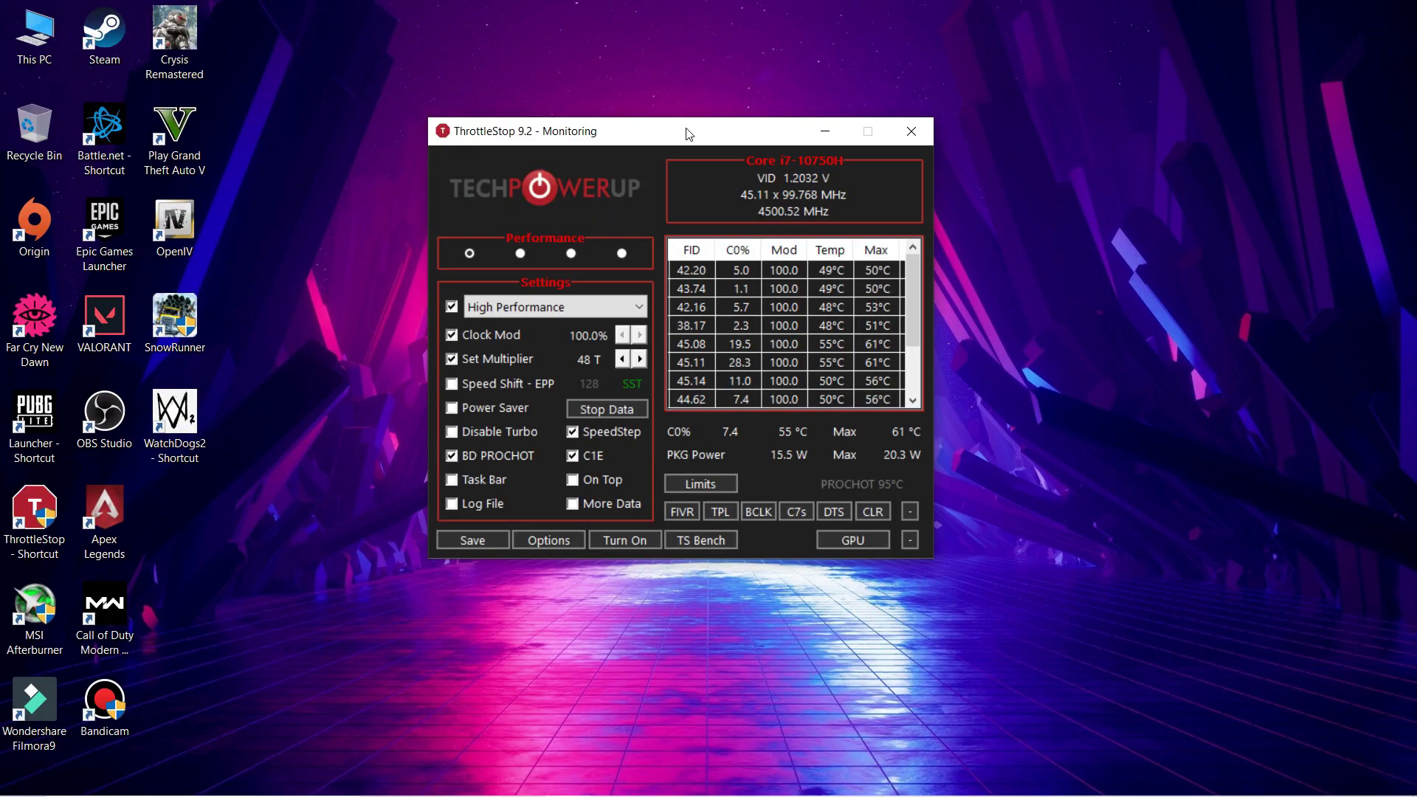